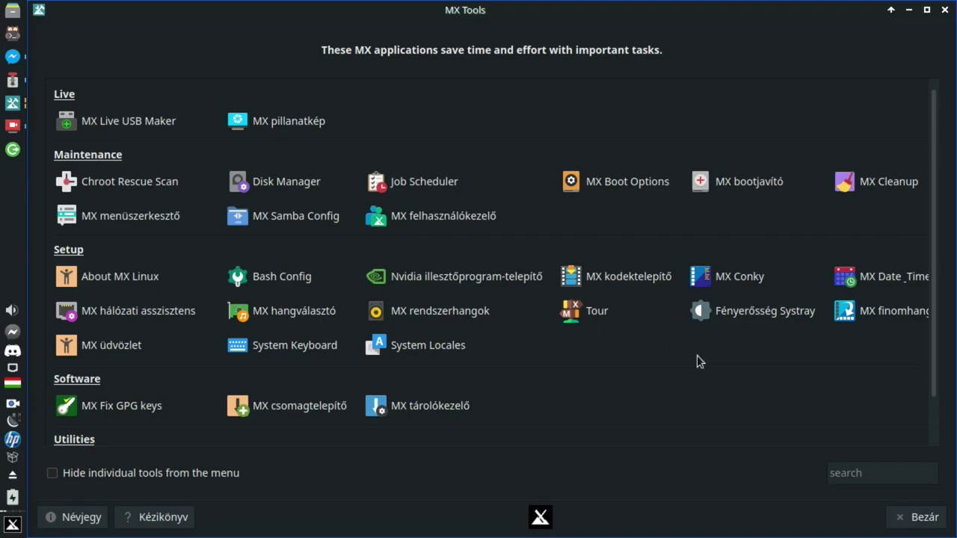
- Open the MX Date & Time tool and authenticate with the account password
left_click(879, 282)
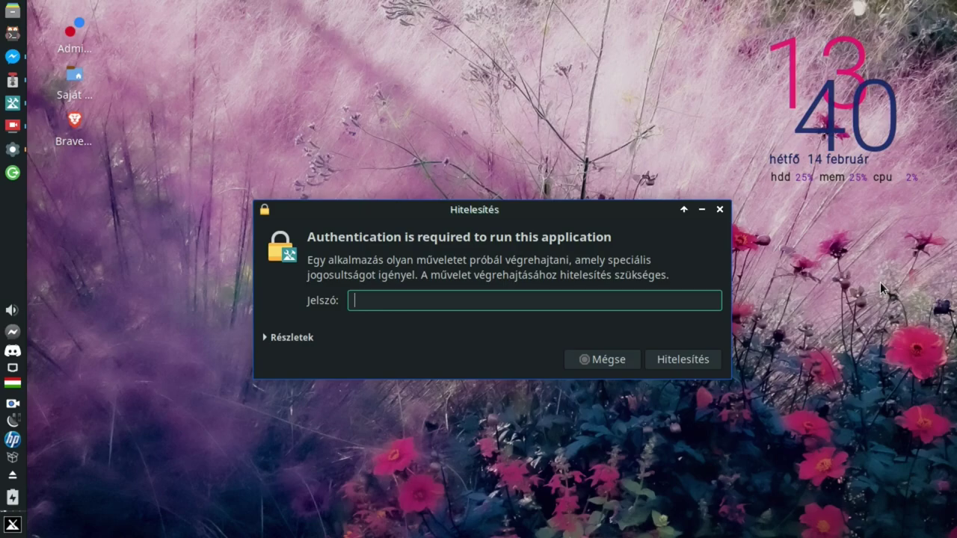
type("••••")
key("Return")
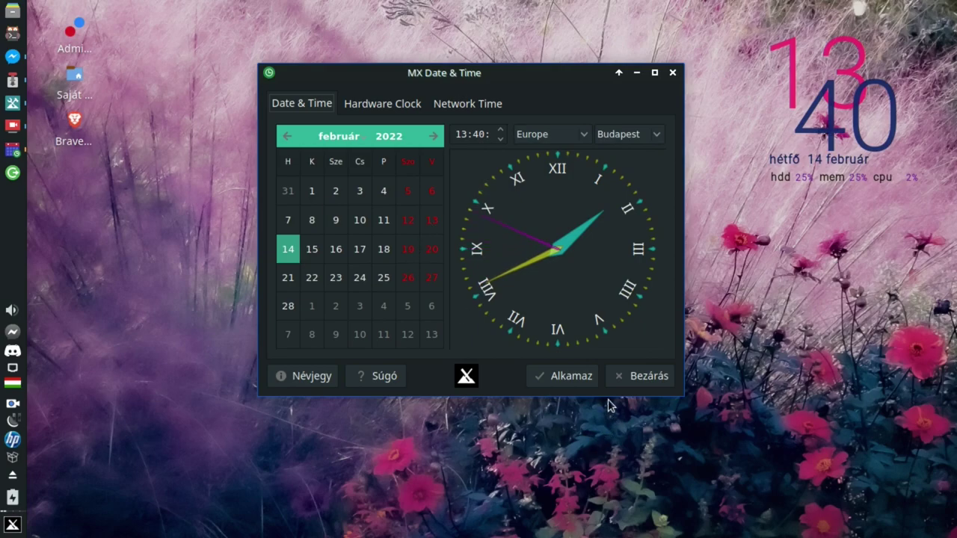
- Read the hardware clock and enlarge the MX Date & Time window to review more of the clock report
left_click(380, 109)
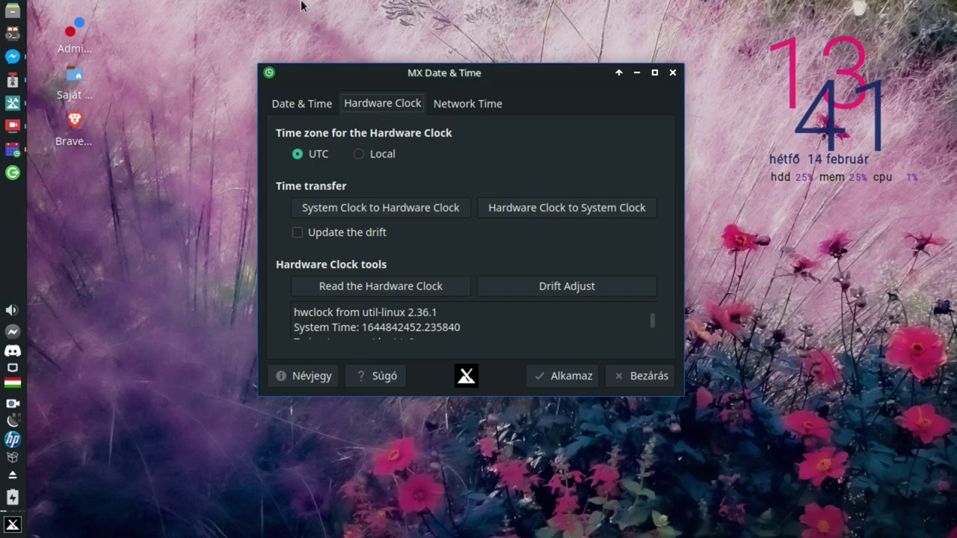
scroll(382, 336, "down", 2)
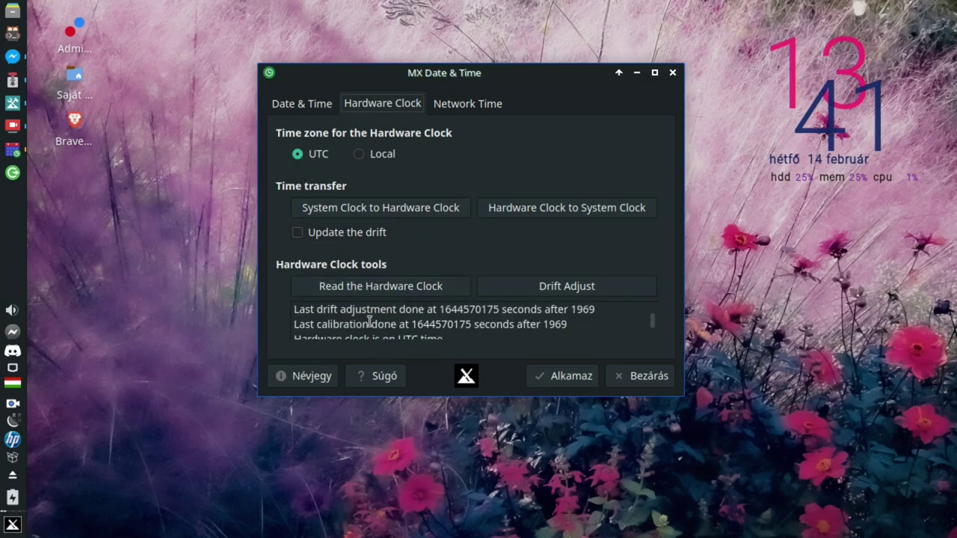
left_click(361, 289)
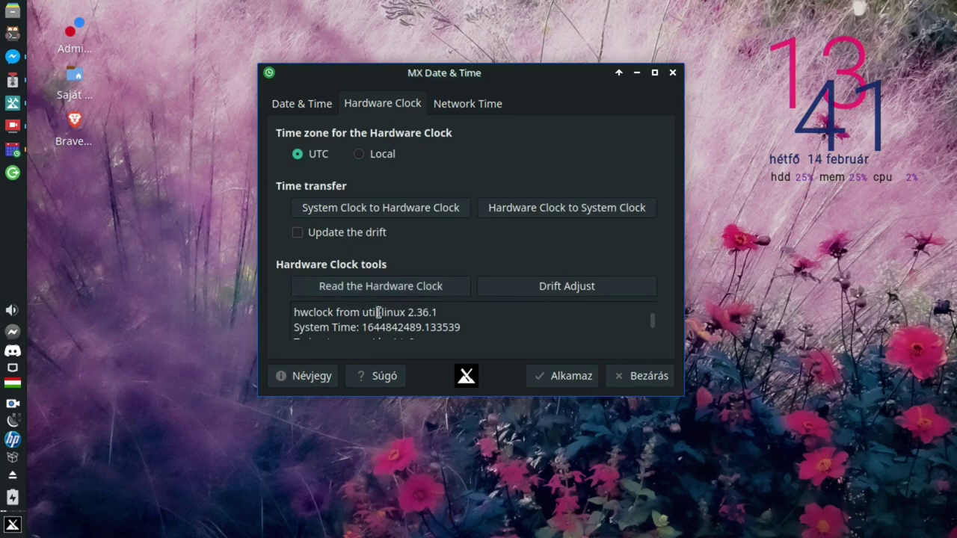
scroll(441, 335, "down", 1)
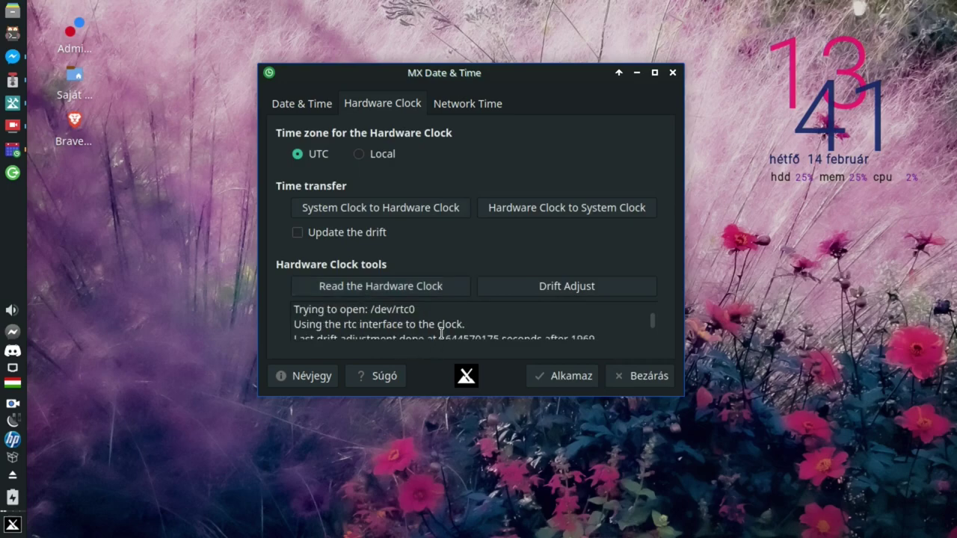
scroll(441, 334, "down", 1)
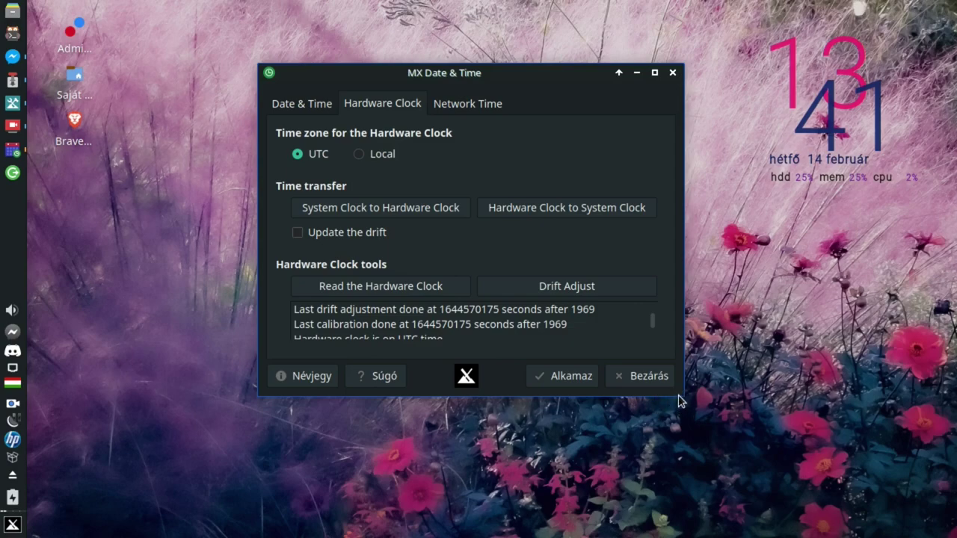
left_click_drag(675, 391, 639, 506)
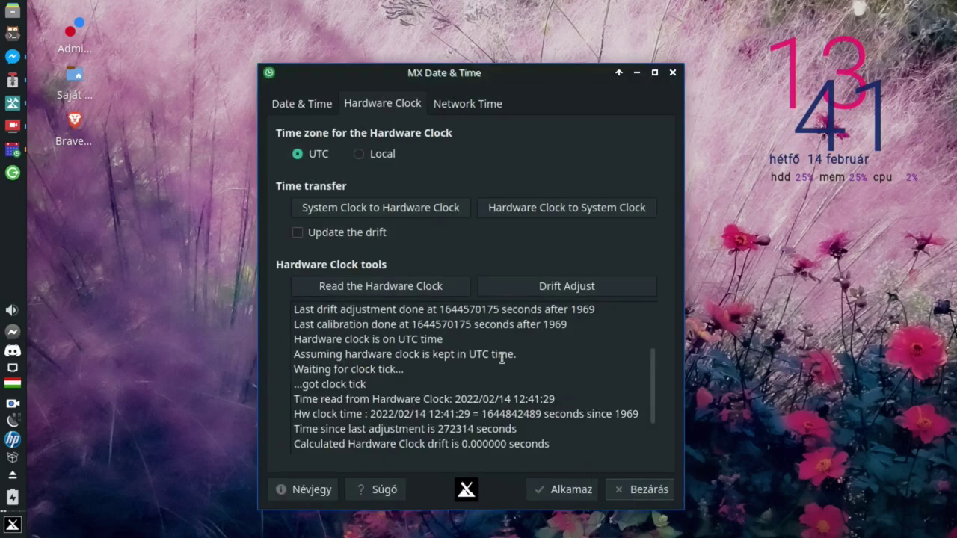
- Update the system clock immediately from the listed NTP servers, then close the date and time tool
left_click(471, 106)
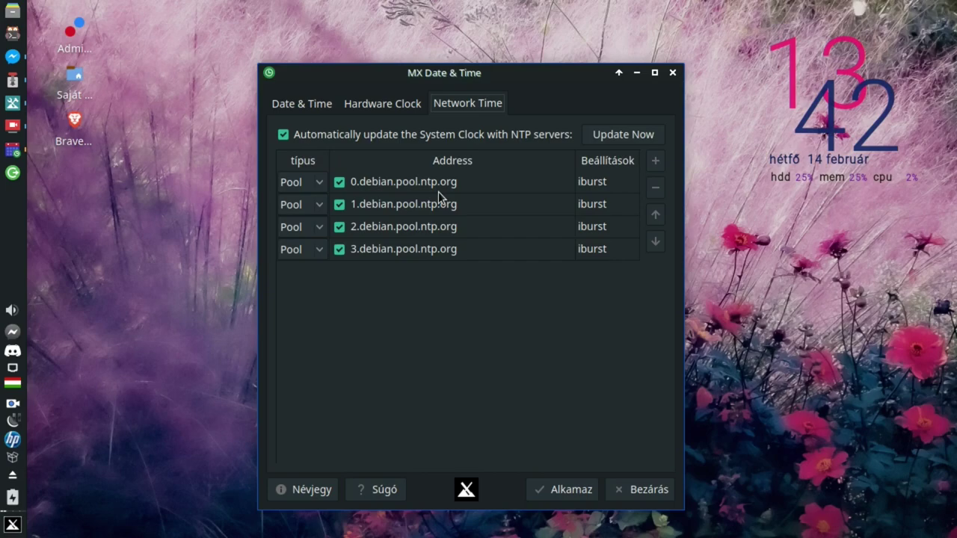
left_click(629, 135)
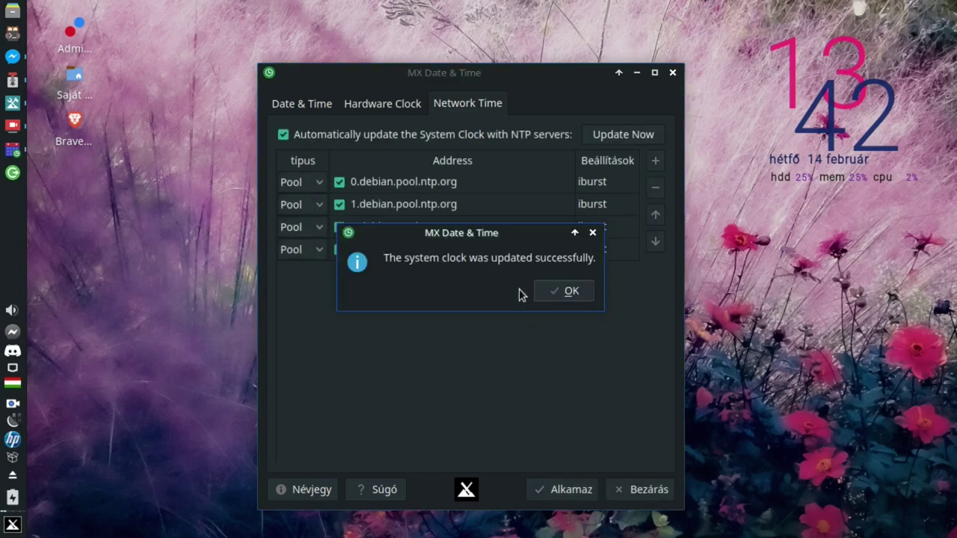
left_click(565, 291)
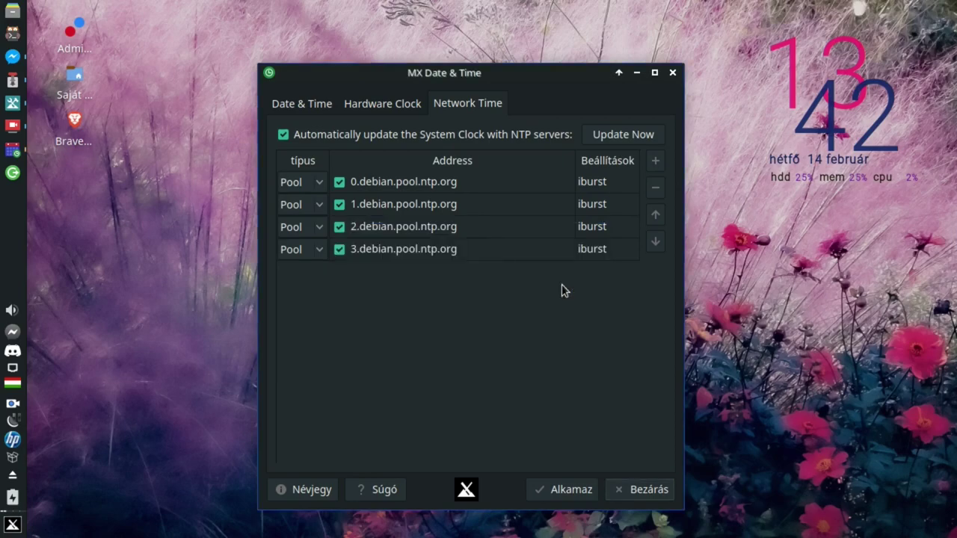
left_click(636, 491)
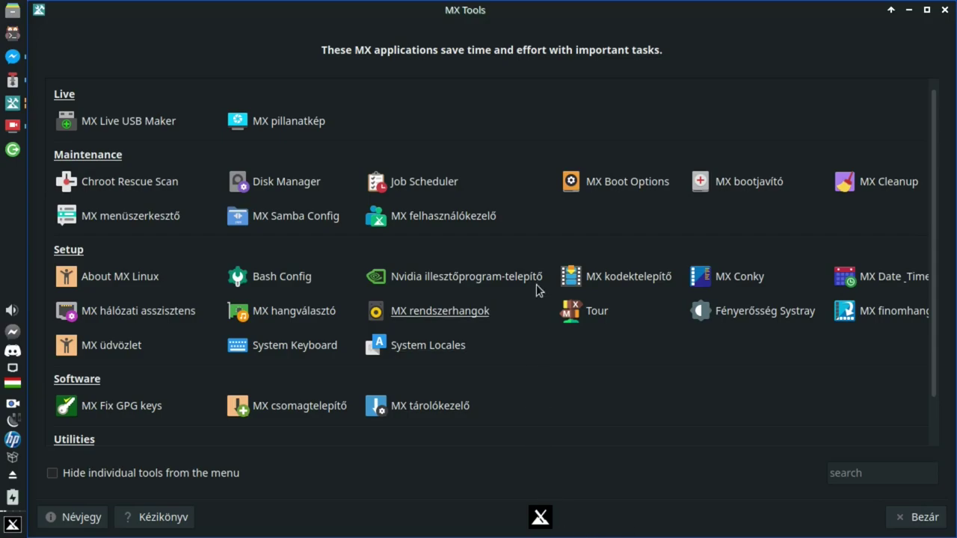
- Open the MX codec installer (MX kodektelepítő), authenticate with the account password, and accept responsibility to install the restricted codecs
left_click(622, 275)
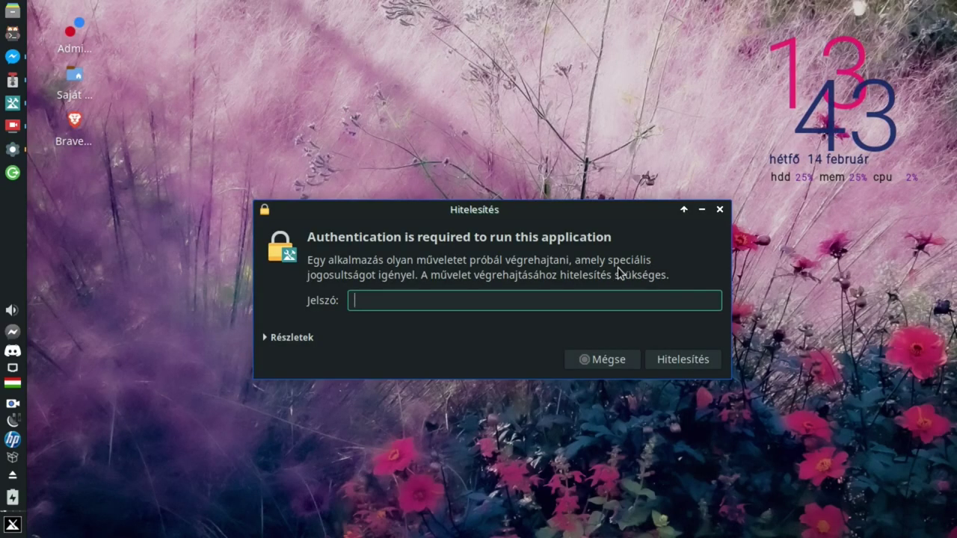
type("•••••••")
key("Return")
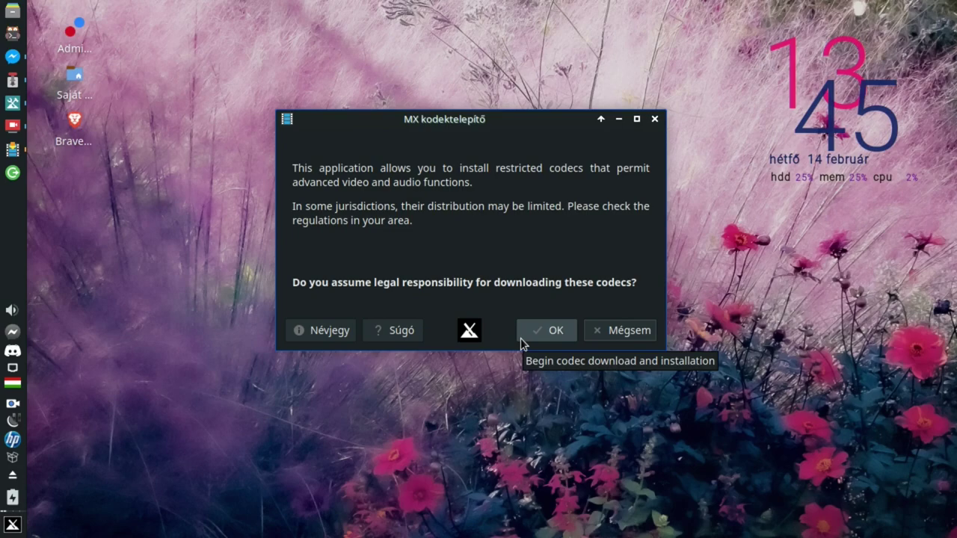
left_click(541, 330)
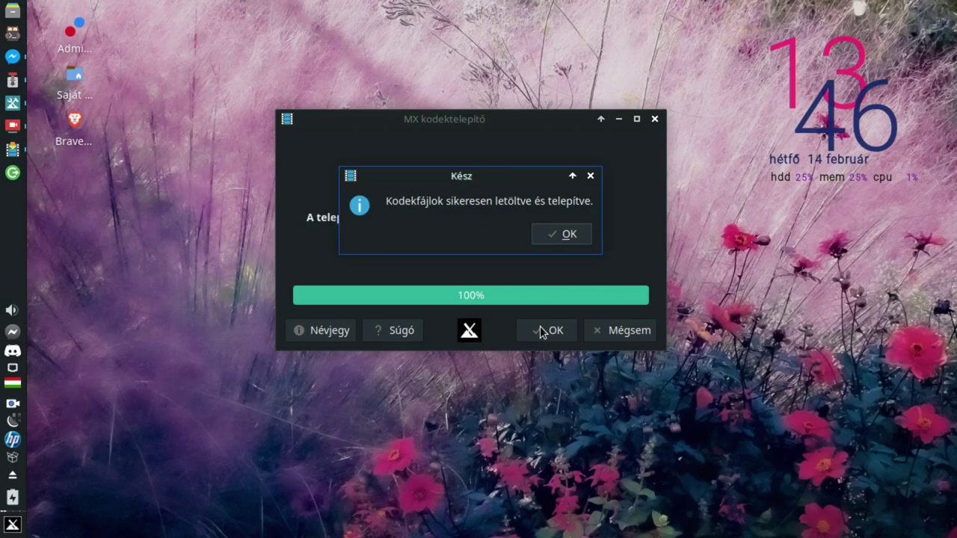
left_click(540, 330)
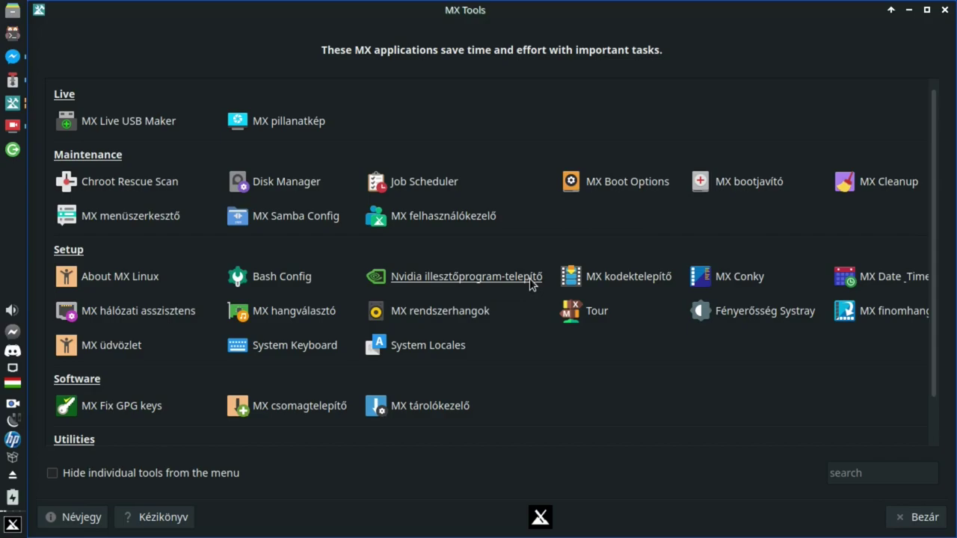
- Open the MX network assistant (MX hálózati asszisztens) and authenticate with the account password
left_click(115, 310)
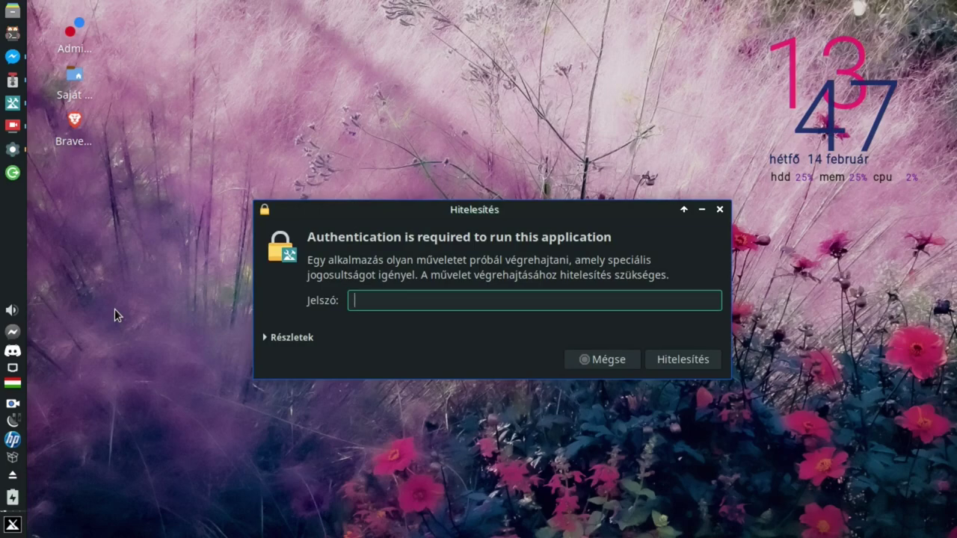
type("•••••••")
key("Return")
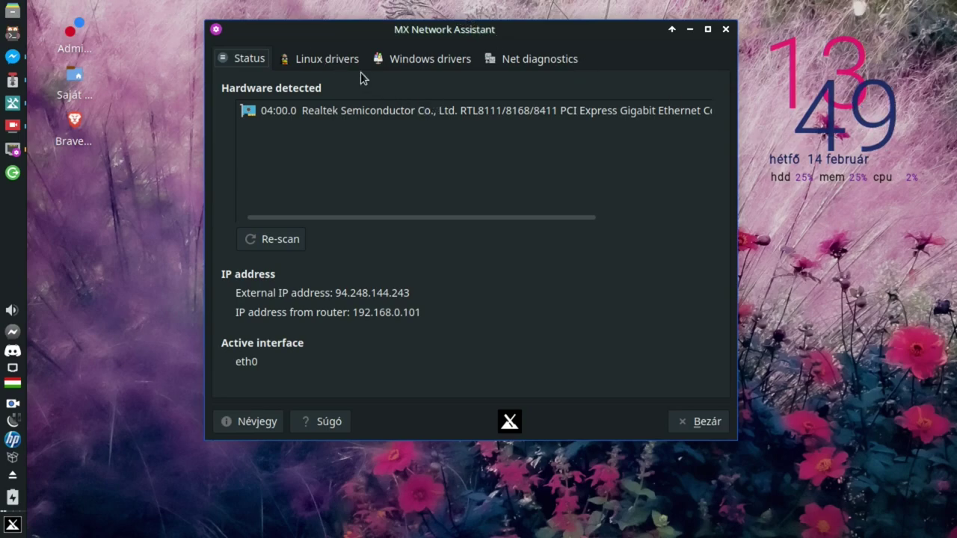
- Re-scan the associated Linux drivers, select the blocked b43 driver to see its options, and check the available Windows drivers
left_click(339, 65)
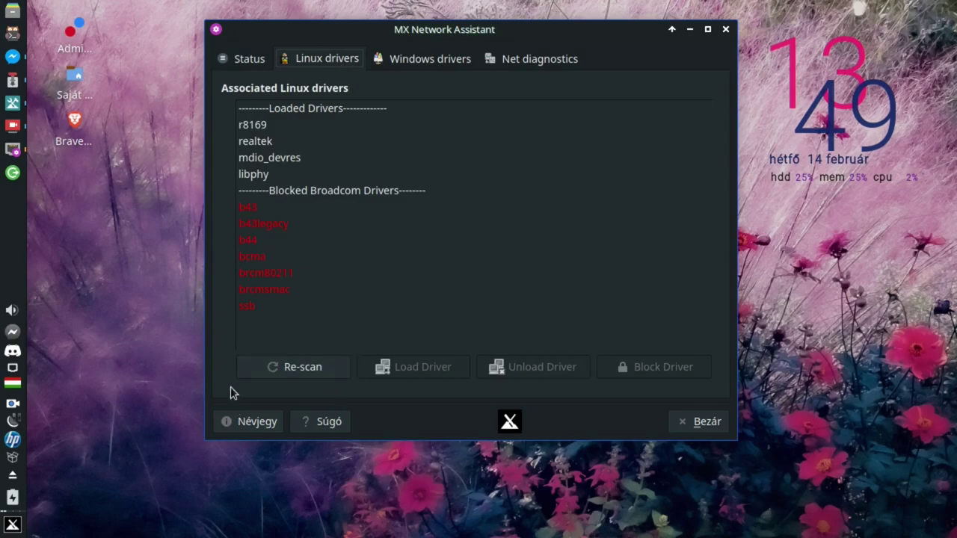
left_click(285, 372)
left_click(247, 210)
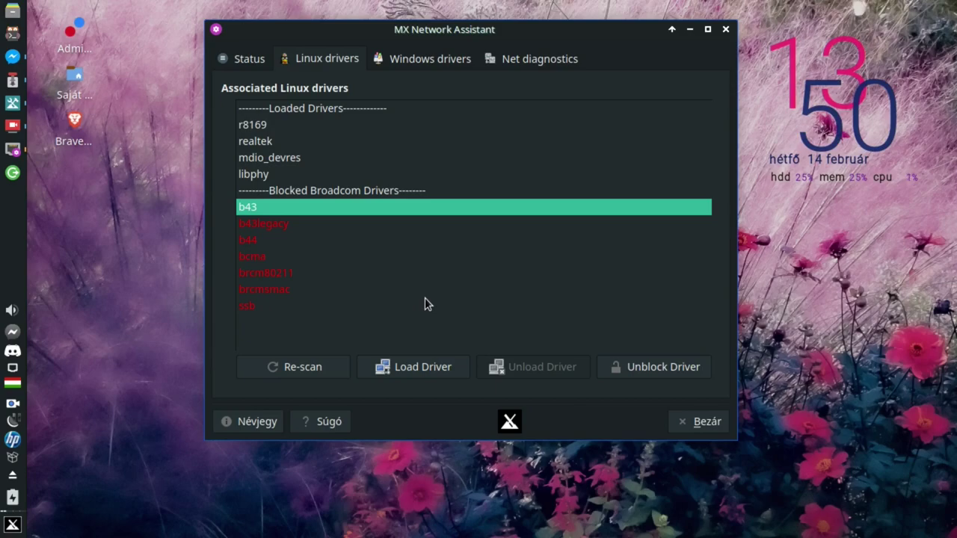
left_click(423, 61)
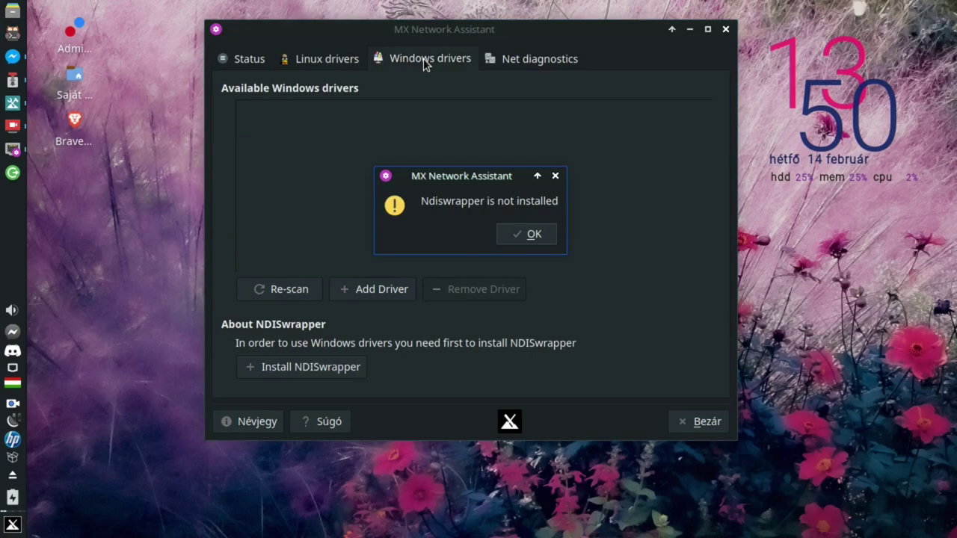
left_click(511, 230)
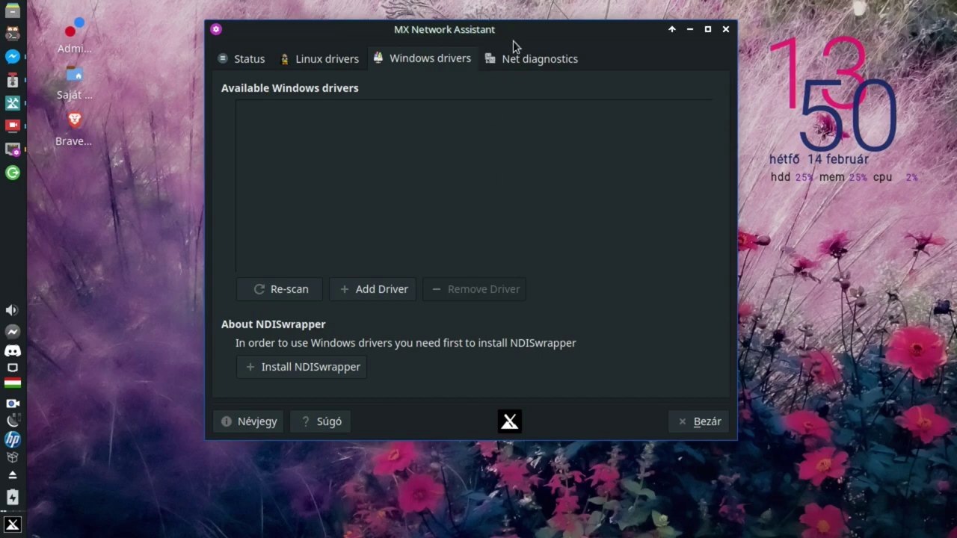
- Ping google.com in the network diagnostics, review the network status again, and close the network assistant
left_click(518, 60)
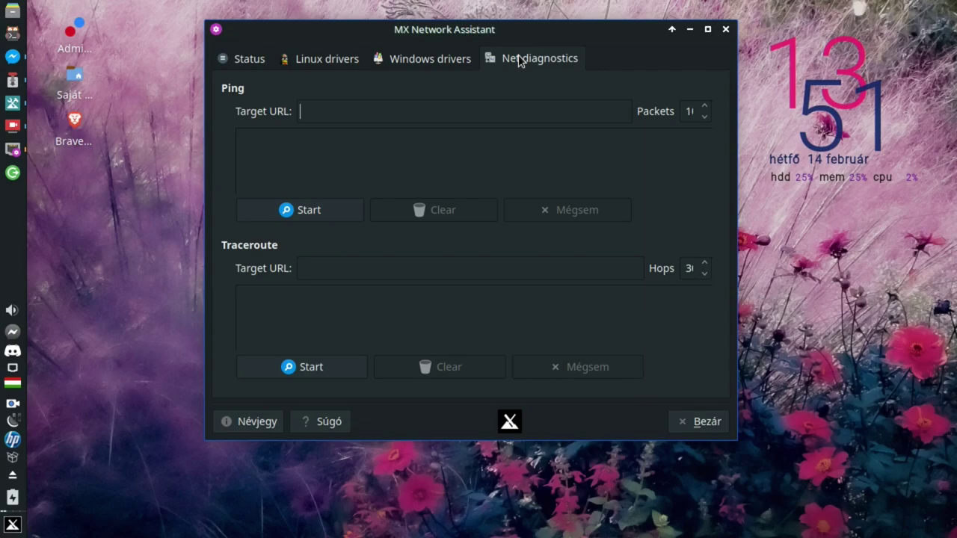
type("google.com")
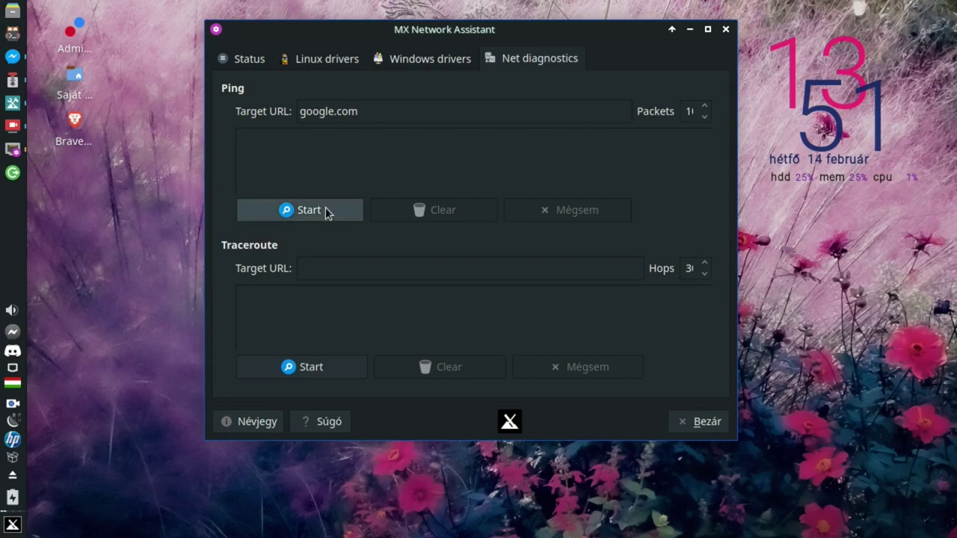
left_click(260, 211)
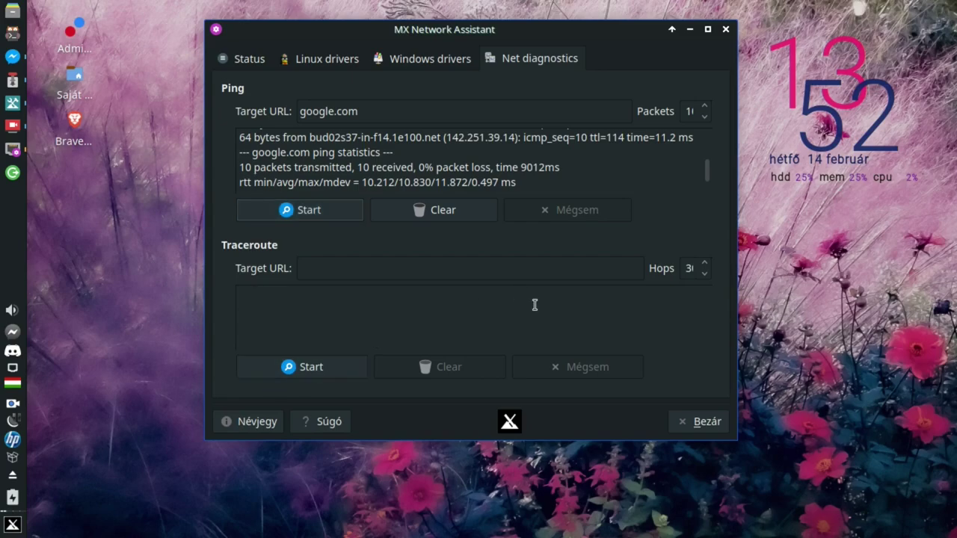
left_click(262, 62)
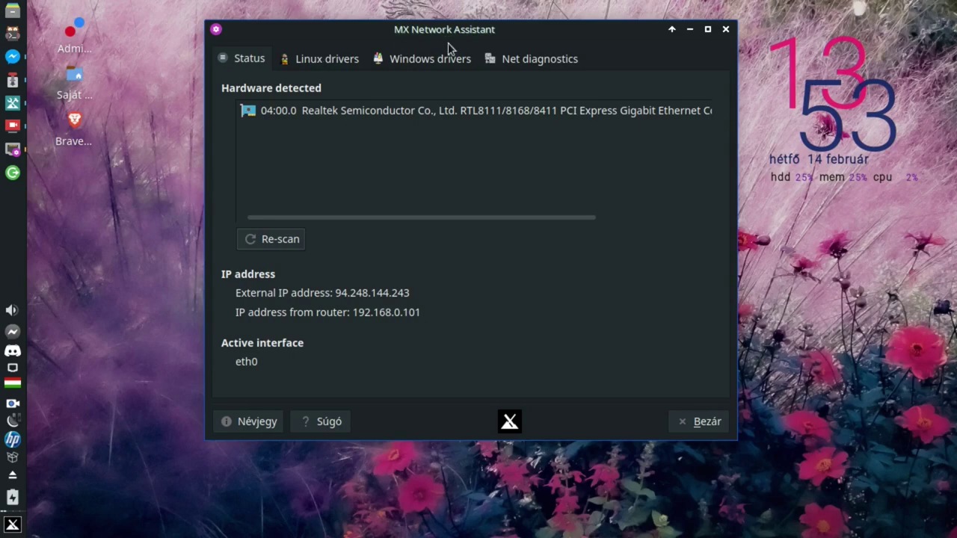
left_click(680, 431)
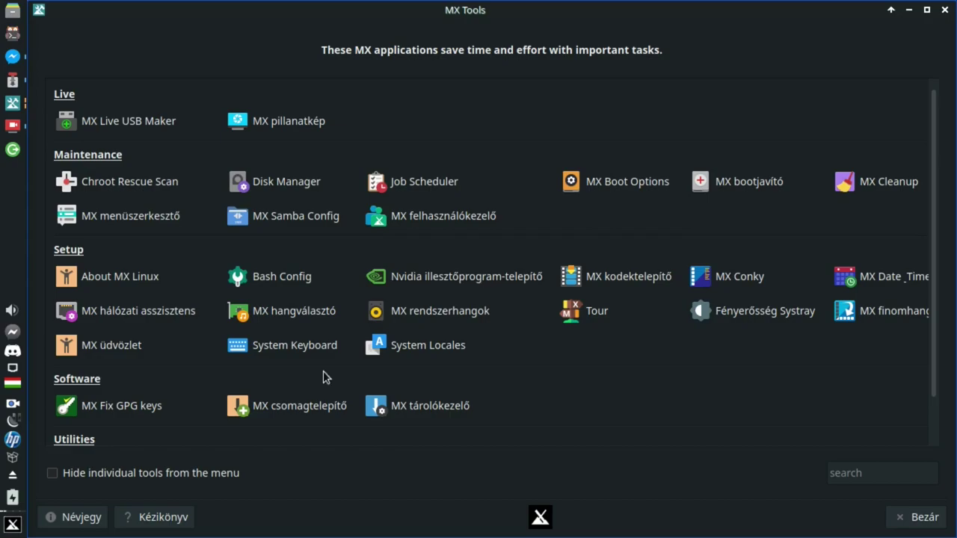
- In the MX sound selector (MX hangválasztó), test the current sound card and set Generic: HDA-Intel - HD-Audio Generic as the default card
left_click(293, 311)
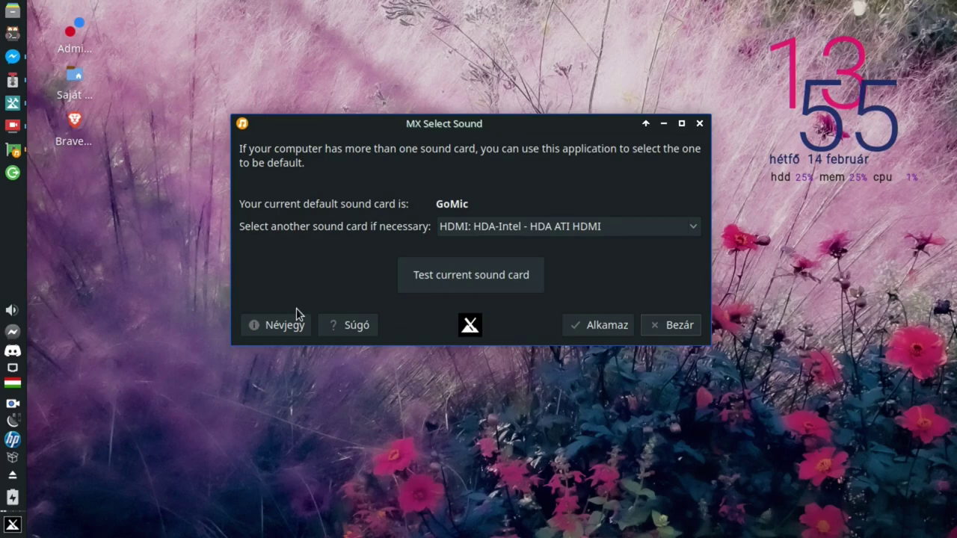
left_click(521, 226)
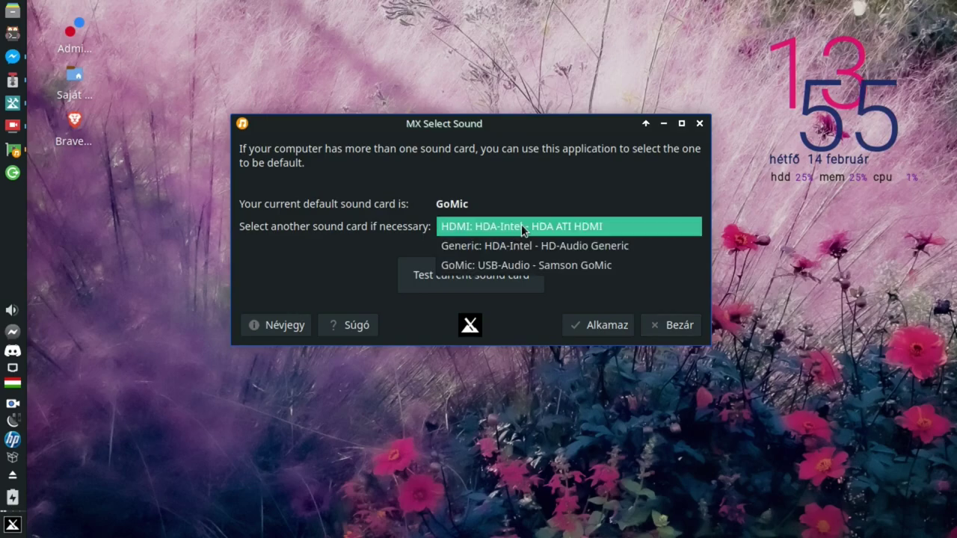
left_click(519, 226)
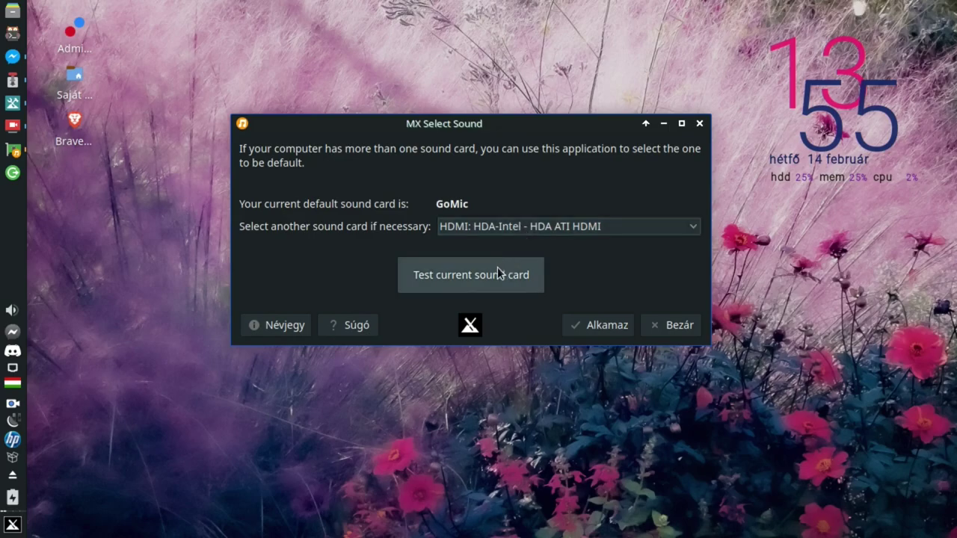
left_click(607, 227)
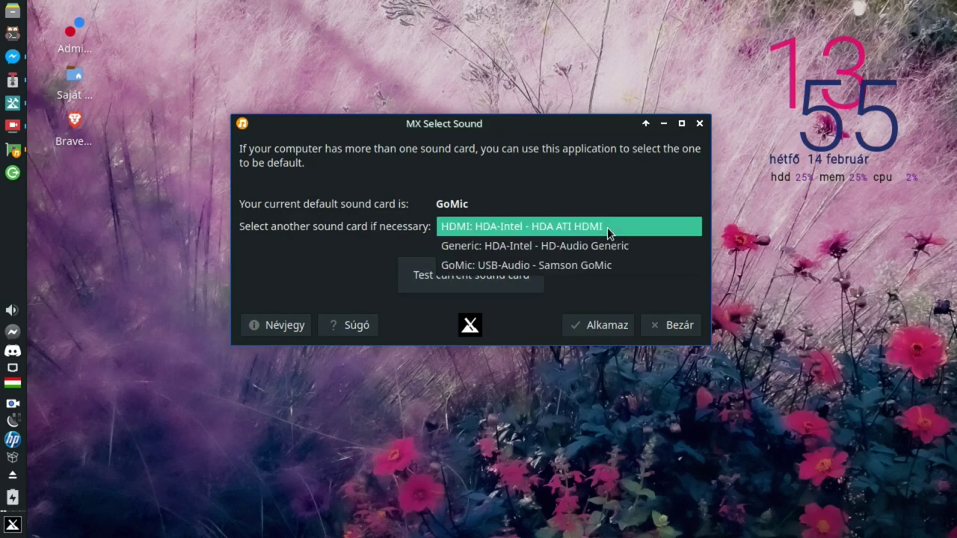
left_click(582, 247)
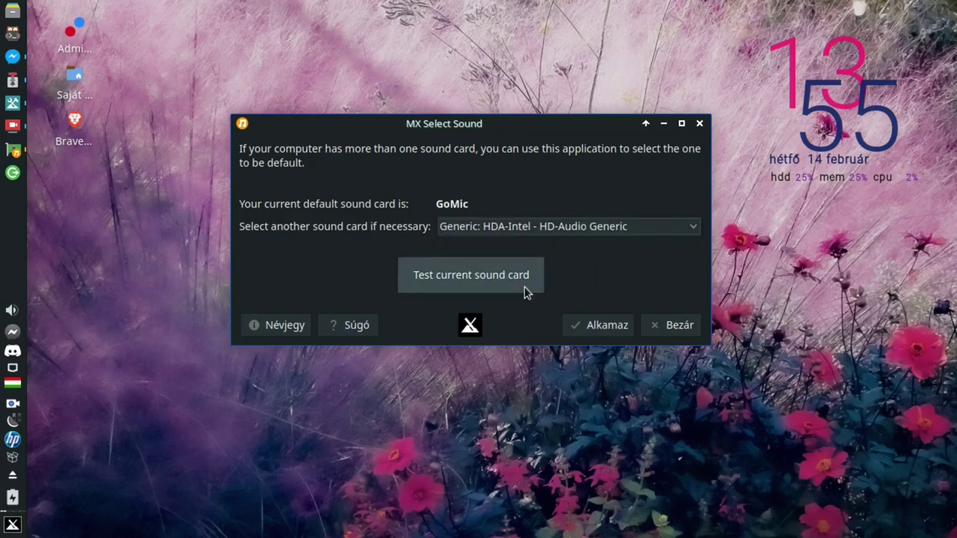
left_click(469, 280)
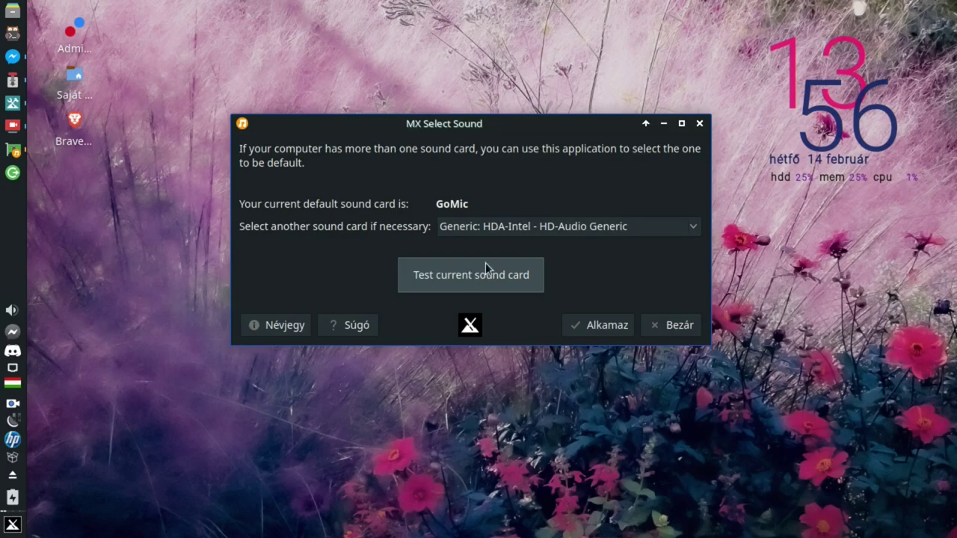
left_click(596, 326)
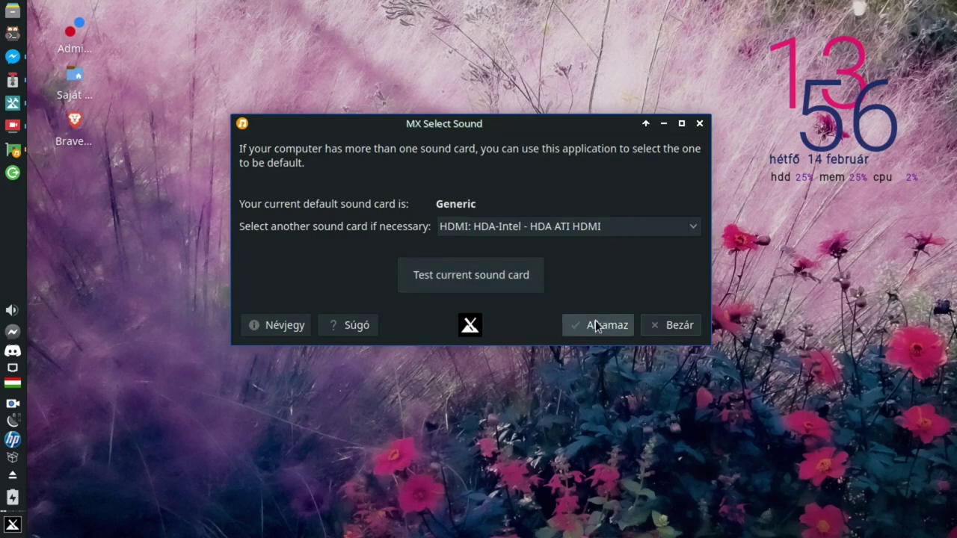
left_click(688, 325)
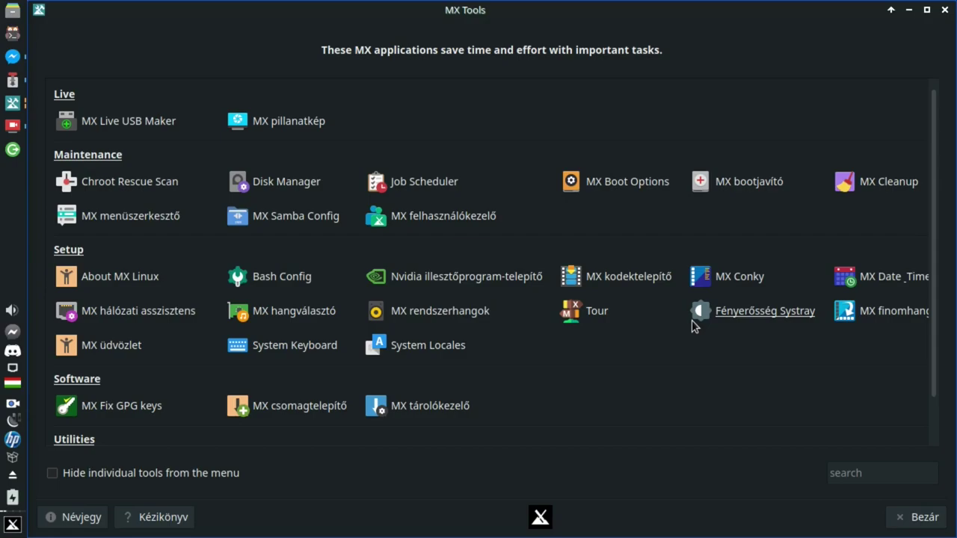
- Open the system volume mixer (Hangerőszabályzó), review its output and input audio devices, and close it
left_click(12, 309)
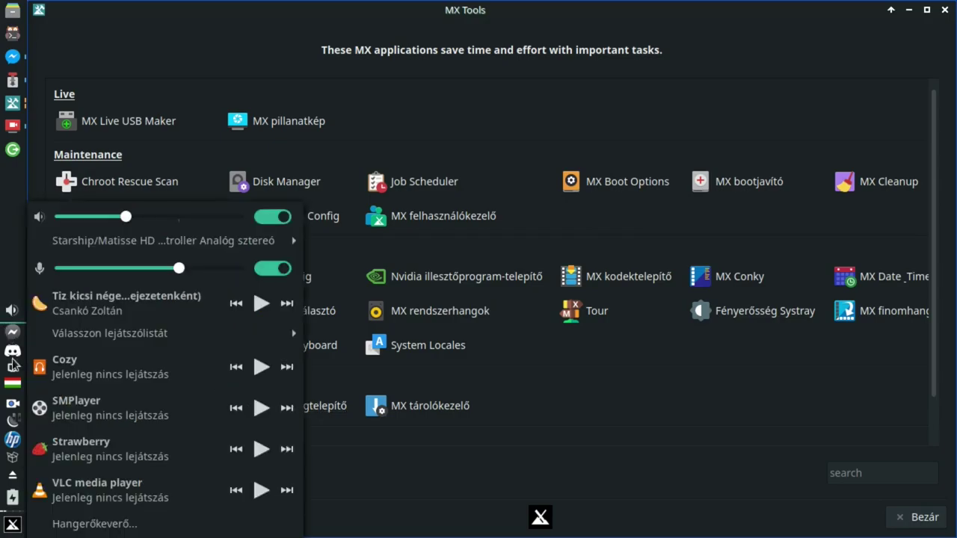
left_click(69, 526)
left_click(192, 30)
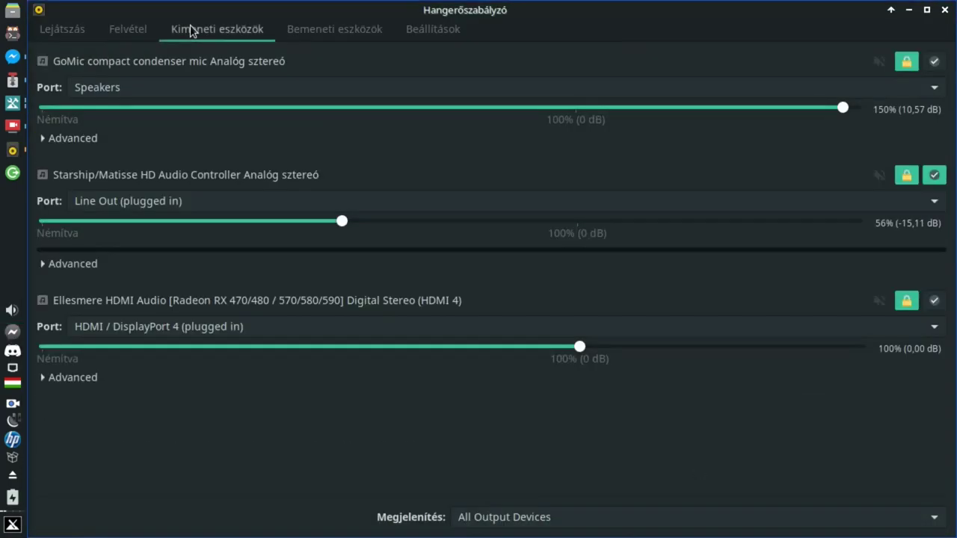
left_click(344, 31)
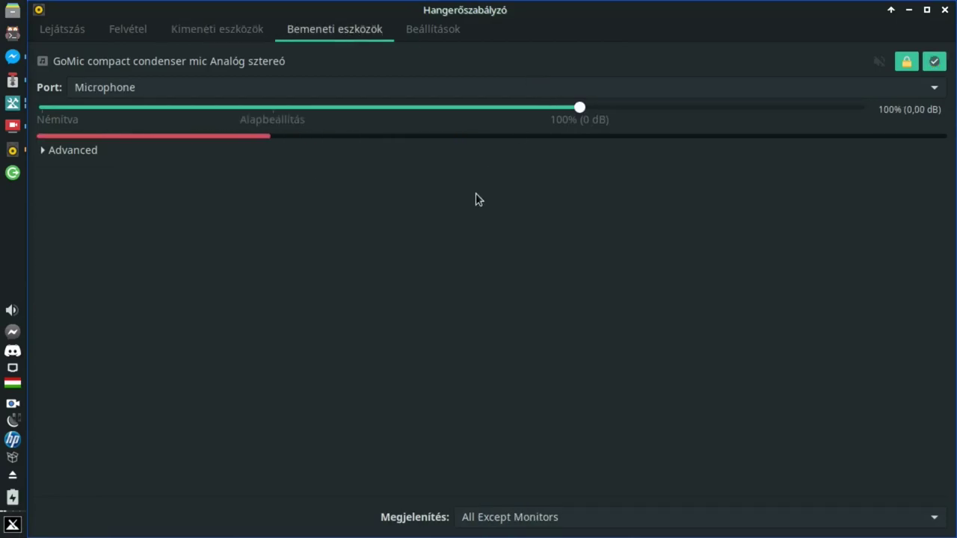
left_click(200, 30)
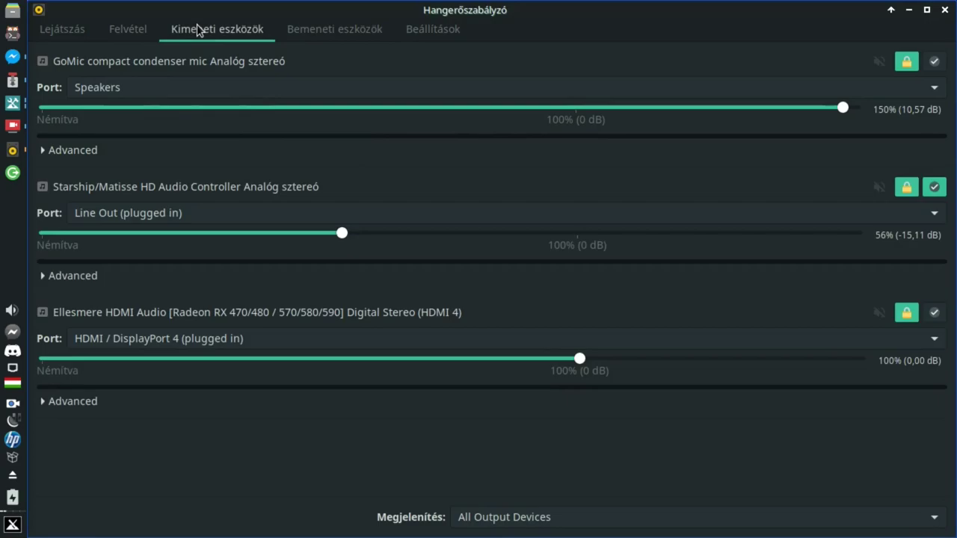
left_click(945, 10)
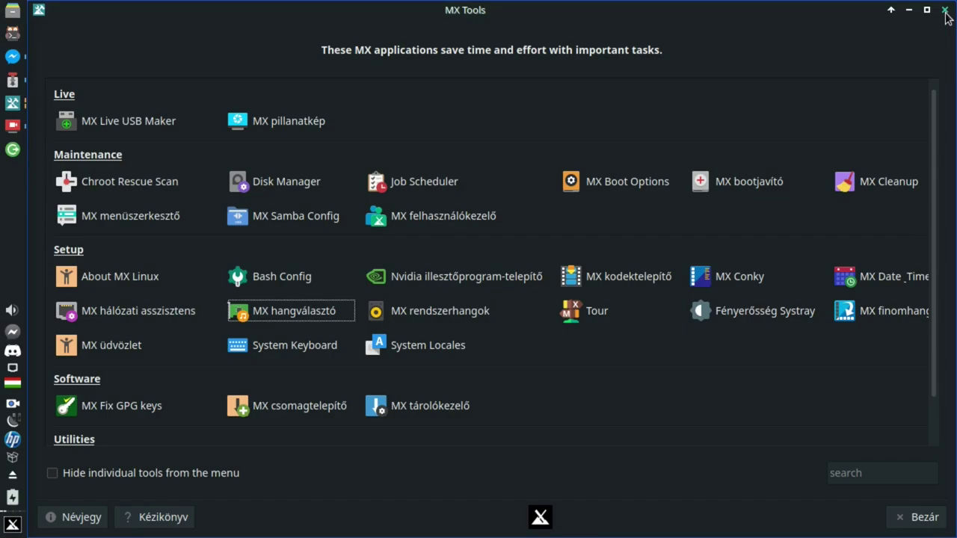
- Open MX System Sounds (MX rendszerhangok) and view the available sound themes, keeping Borealis selected
left_click(409, 311)
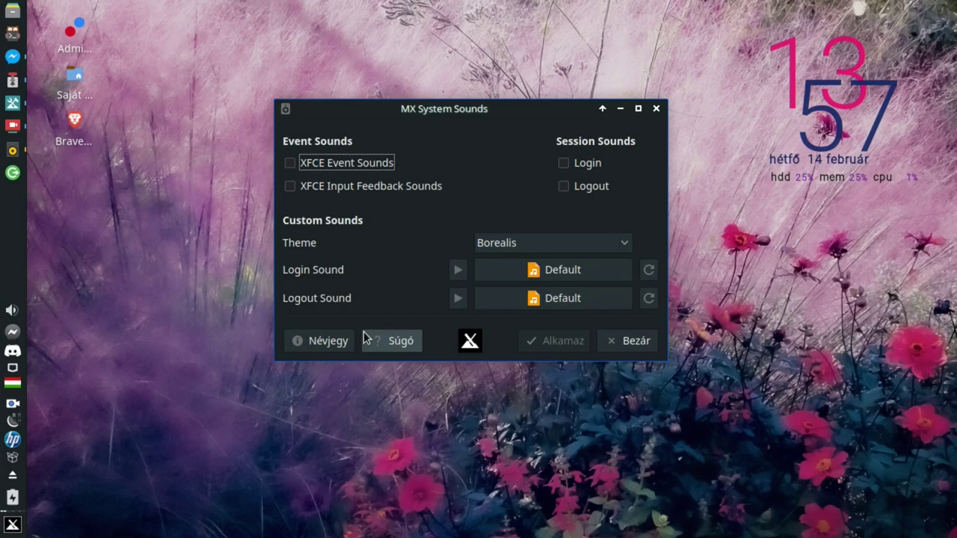
left_click(511, 242)
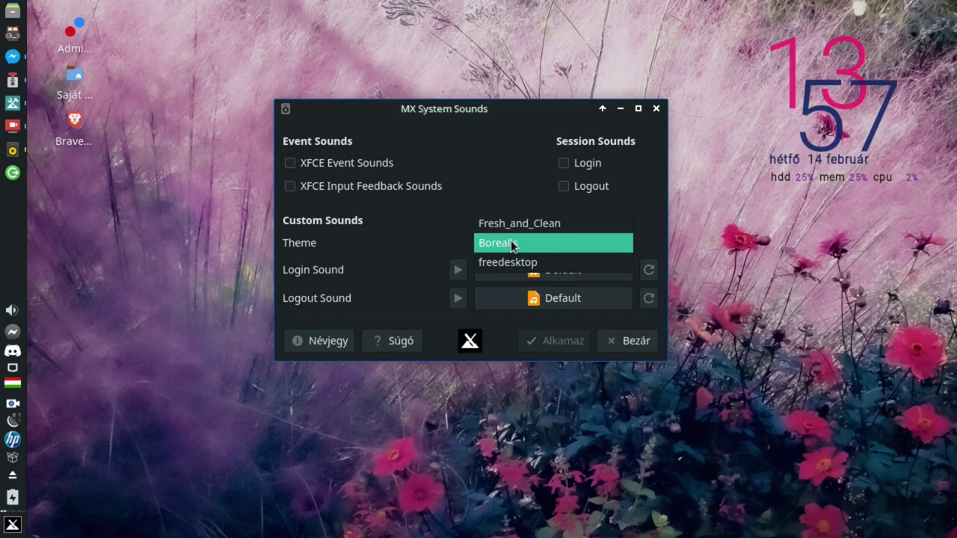
left_click(437, 242)
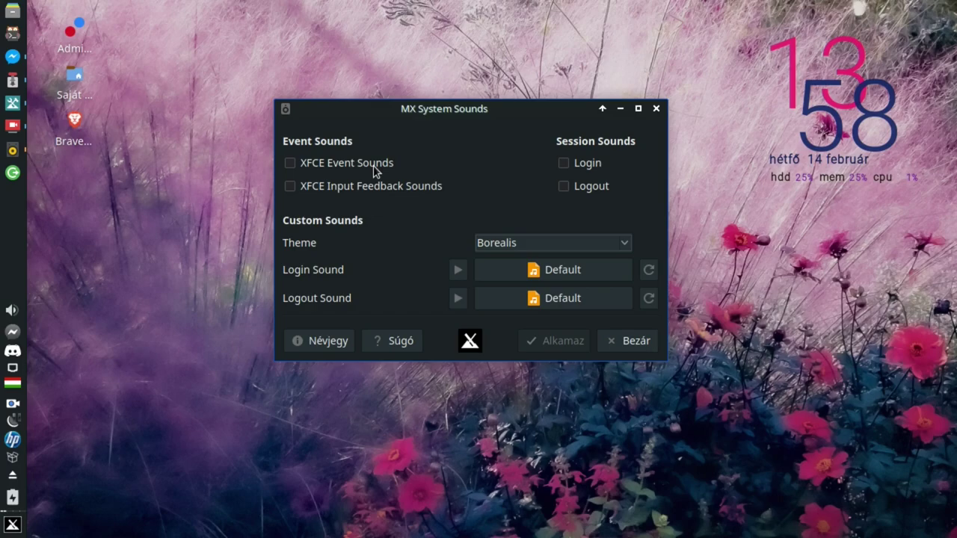
- Switch the Login and Logout session sounds on and back off, and close MX System Sounds without applying
left_click(565, 164)
left_click(563, 187)
left_click(565, 165)
left_click(565, 187)
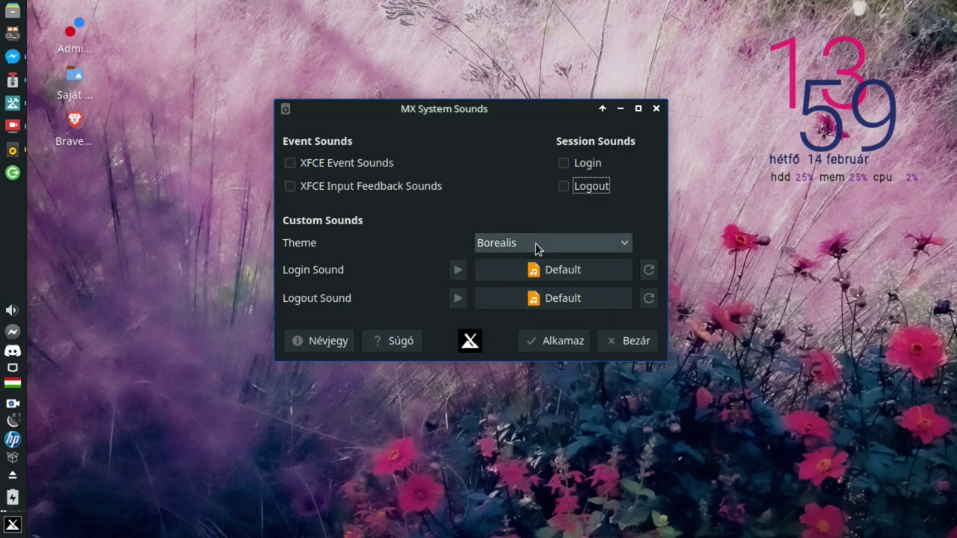
left_click(632, 343)
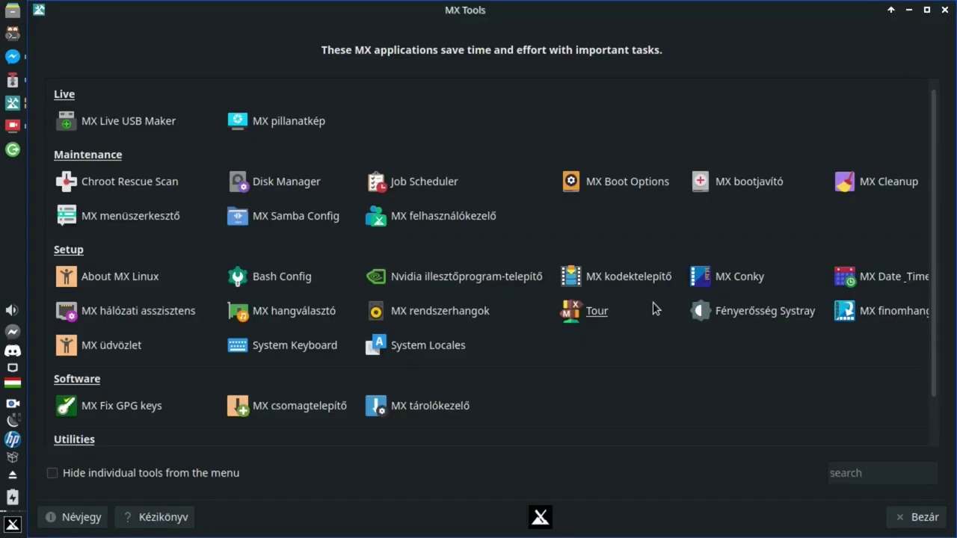